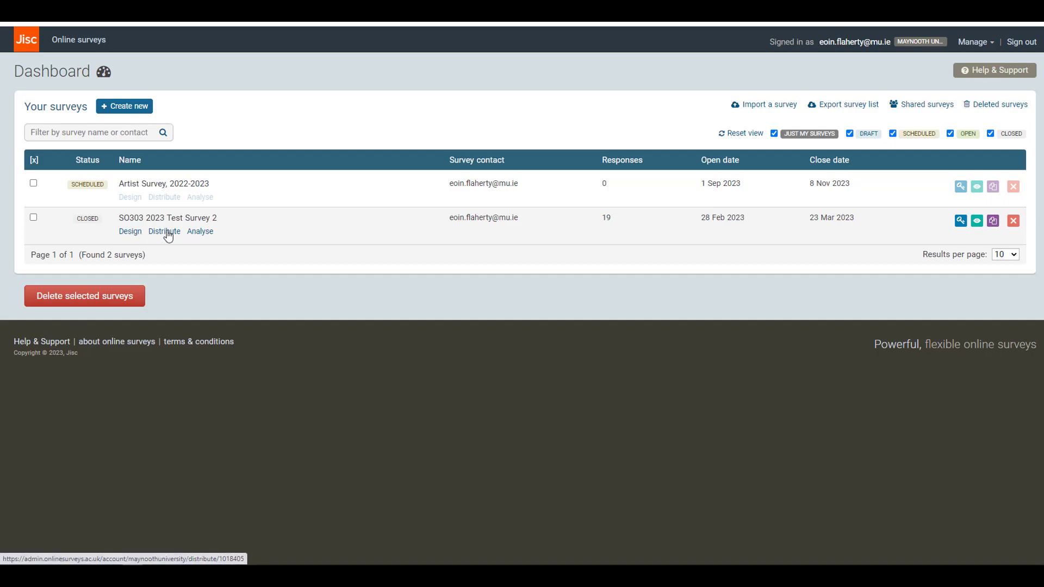
Open the design of SO303 2023 Test Survey 2 and review its cover text and questions, expanding the degree discipline answer options.
click(131, 231)
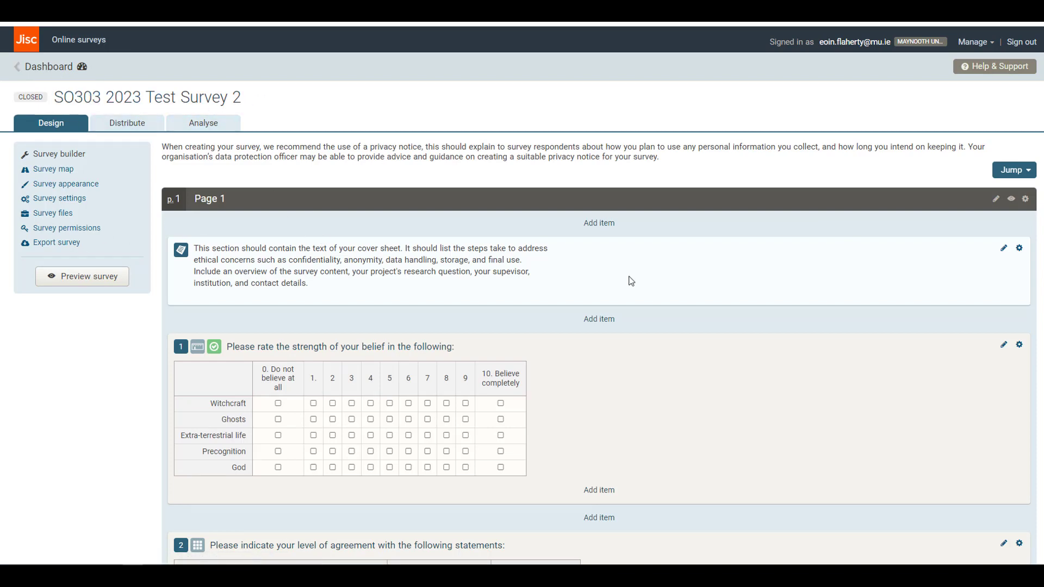
scroll(688, 334, down, 6)
scroll(690, 338, up, 2)
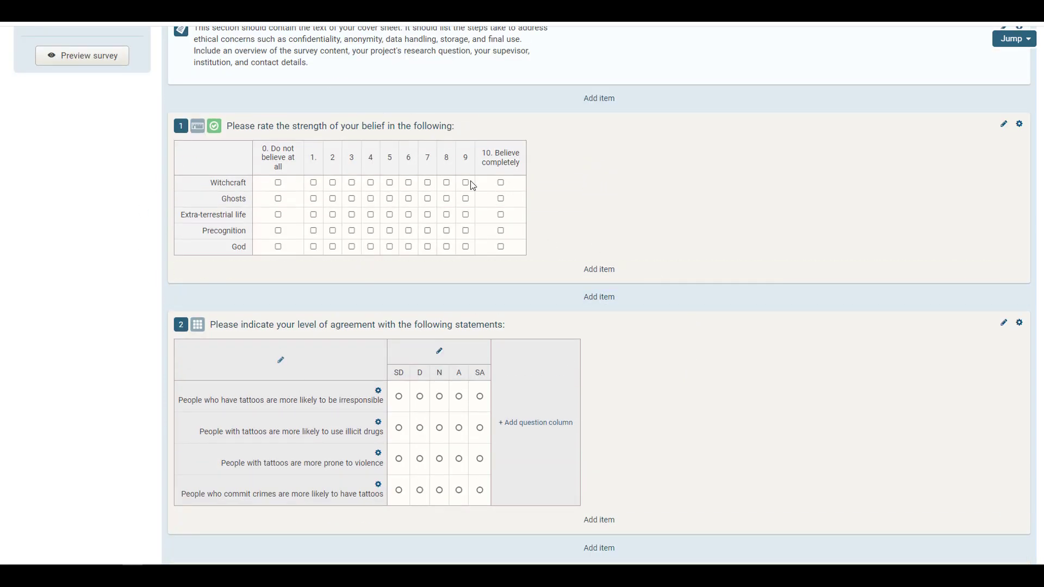
scroll(576, 418, down, 1)
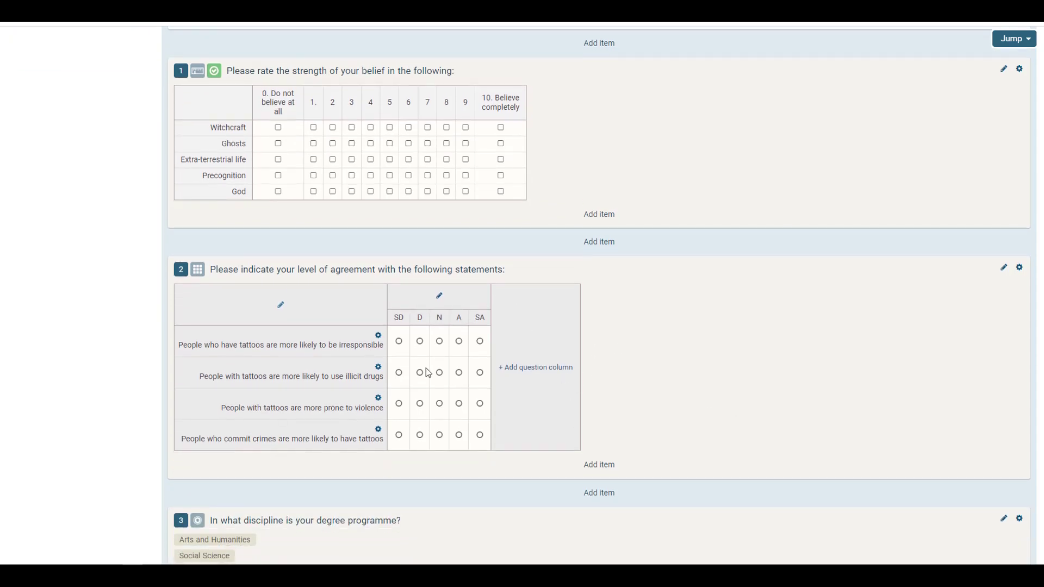
scroll(608, 383, down, 3)
click(205, 431)
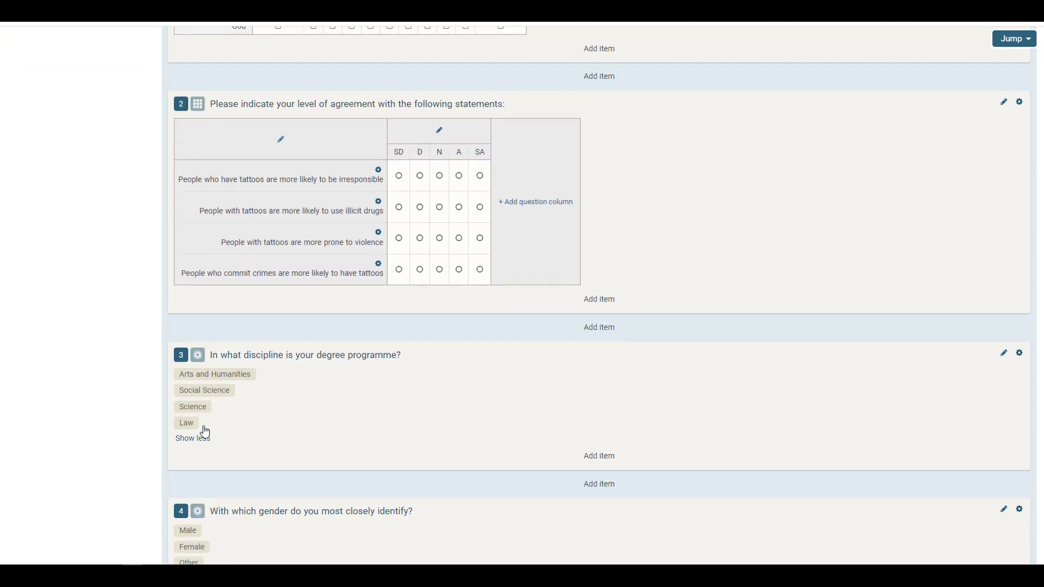
scroll(163, 427, down, 4)
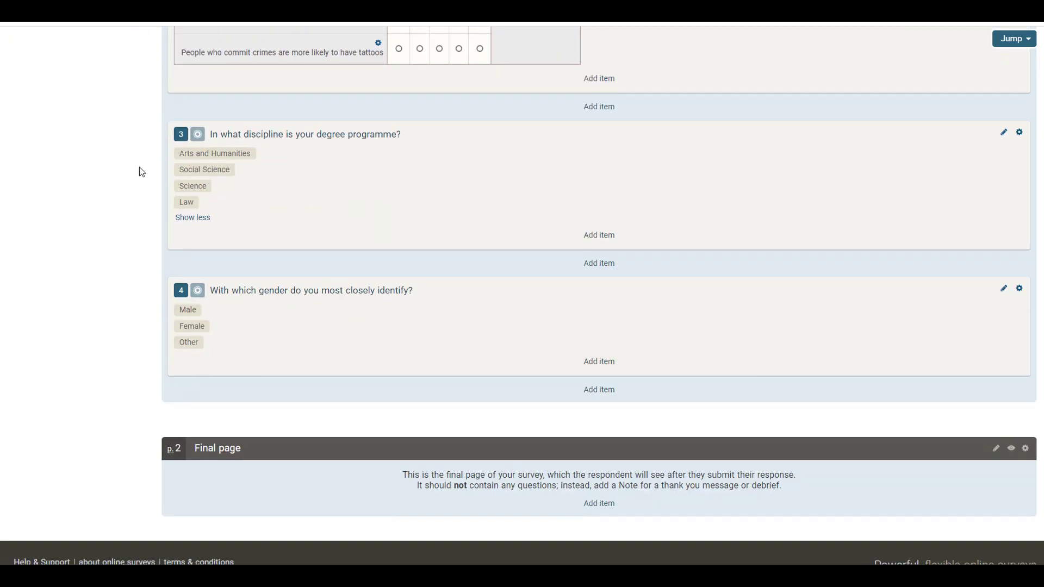
scroll(119, 337, up, 10)
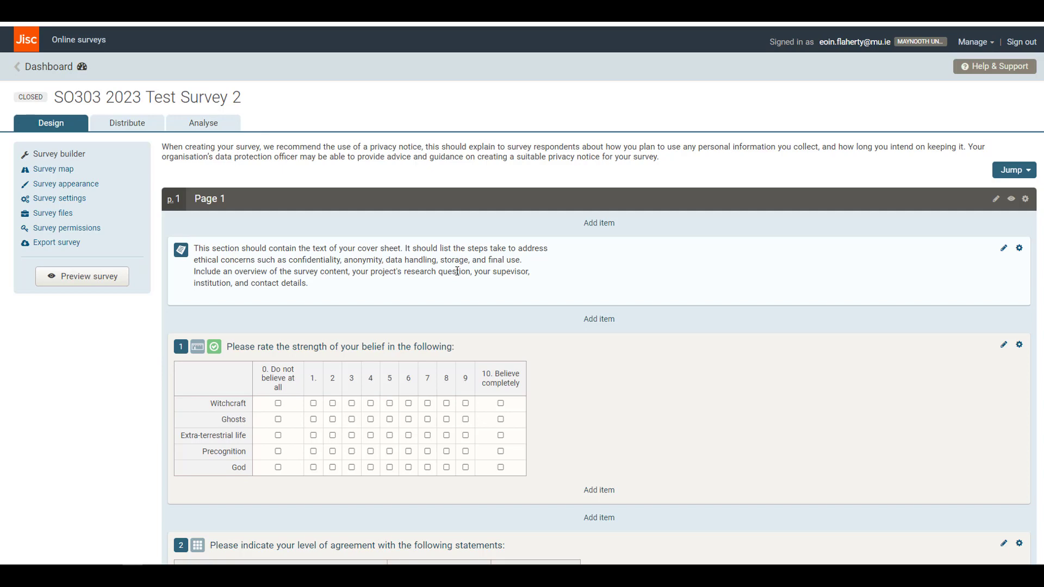
View the survey's distribution details, then open its response analysis and check the display options.
click(148, 126)
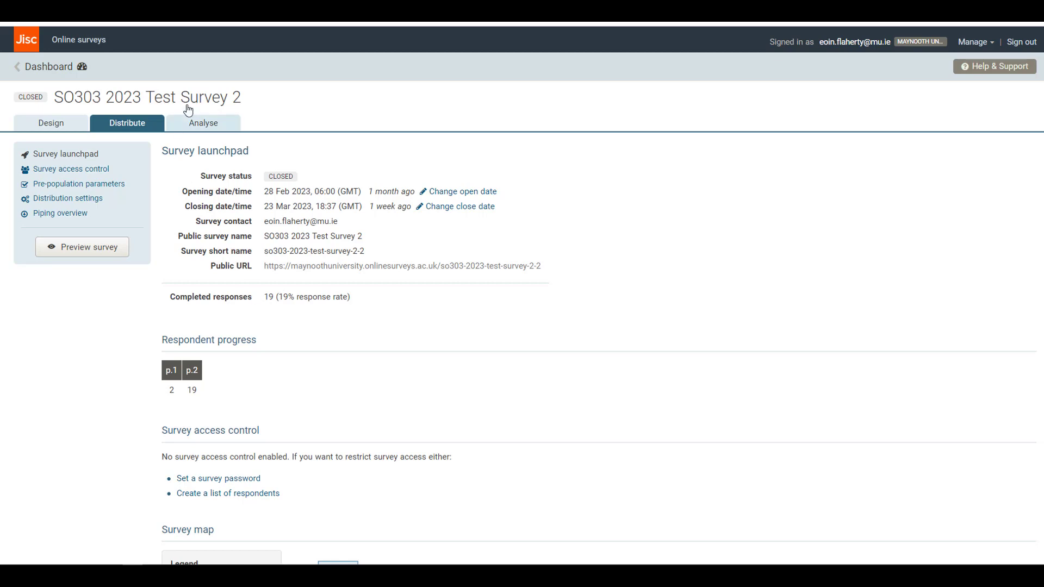
click(207, 125)
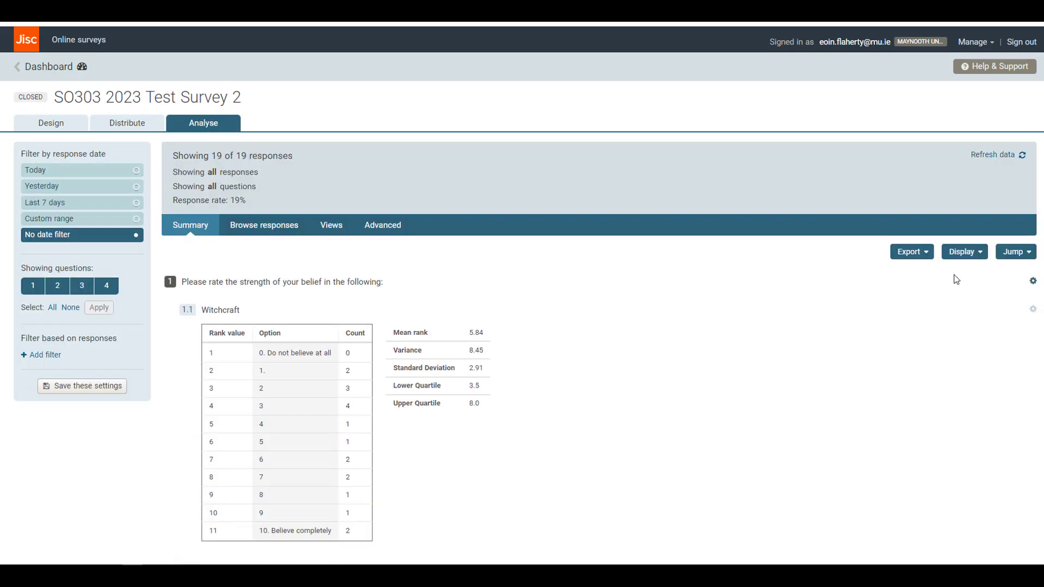
click(981, 253)
click(795, 359)
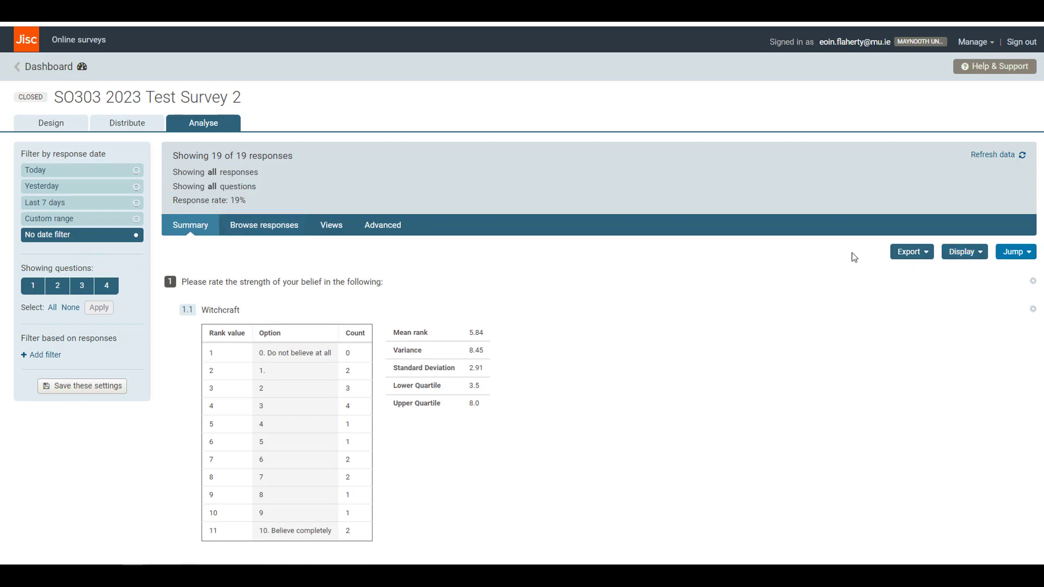
mouse_move(386, 228)
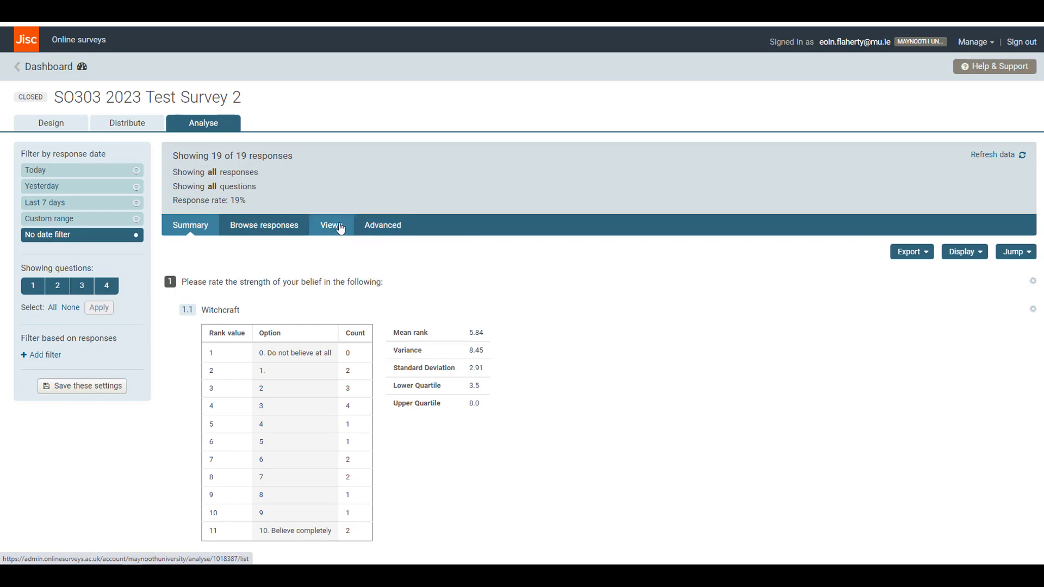
Browse the individual survey responses, reviewing the answers in response 1 and moving to response 2.
click(262, 227)
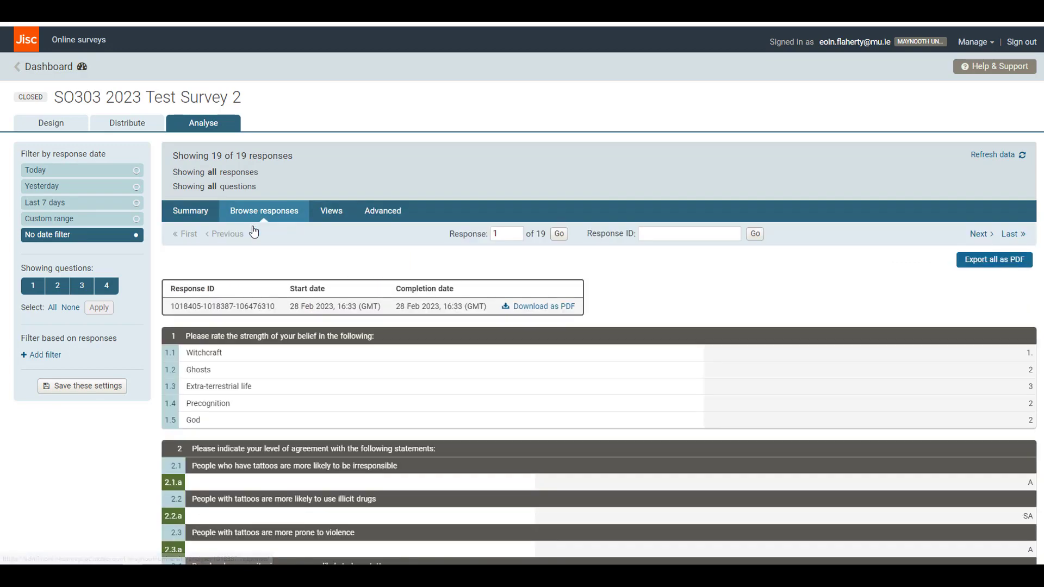
scroll(424, 356, down, 3)
scroll(437, 354, up, 4)
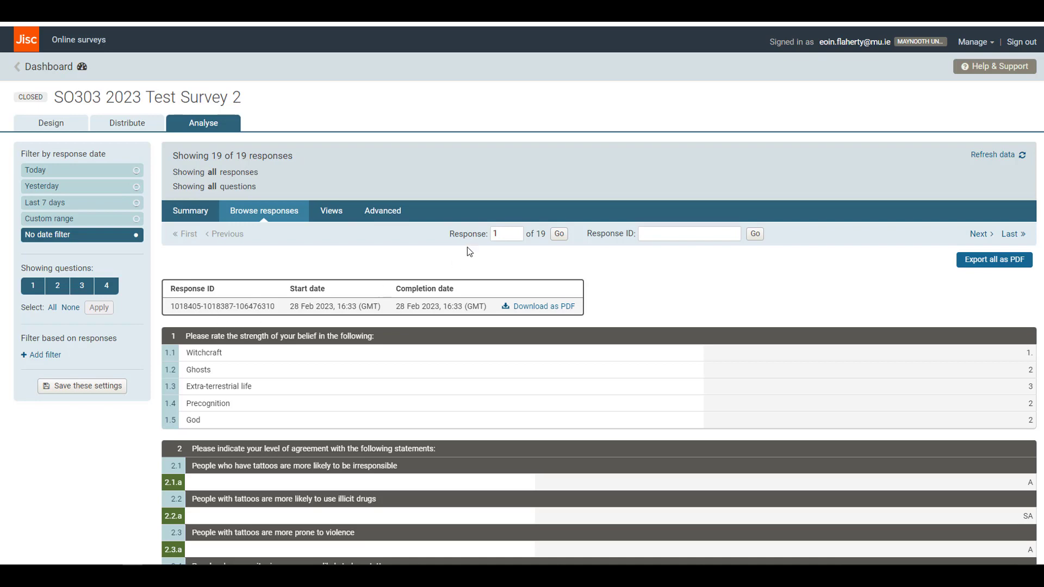
scroll(410, 429, down, 1)
scroll(410, 423, up, 1)
click(520, 231)
click(559, 234)
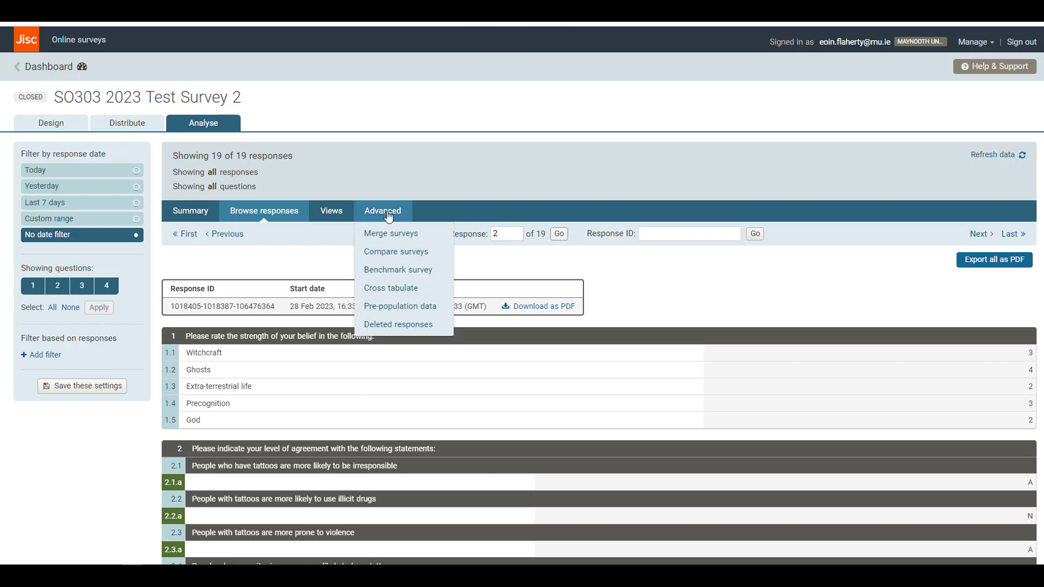
Return to the response summary and display the results as tables only.
click(186, 212)
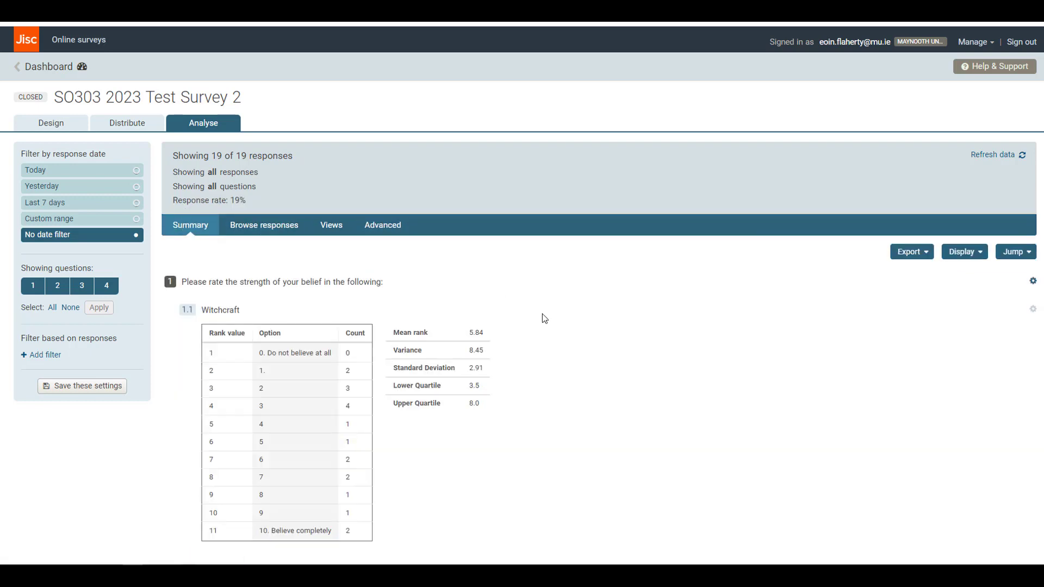
scroll(523, 325, down, 5)
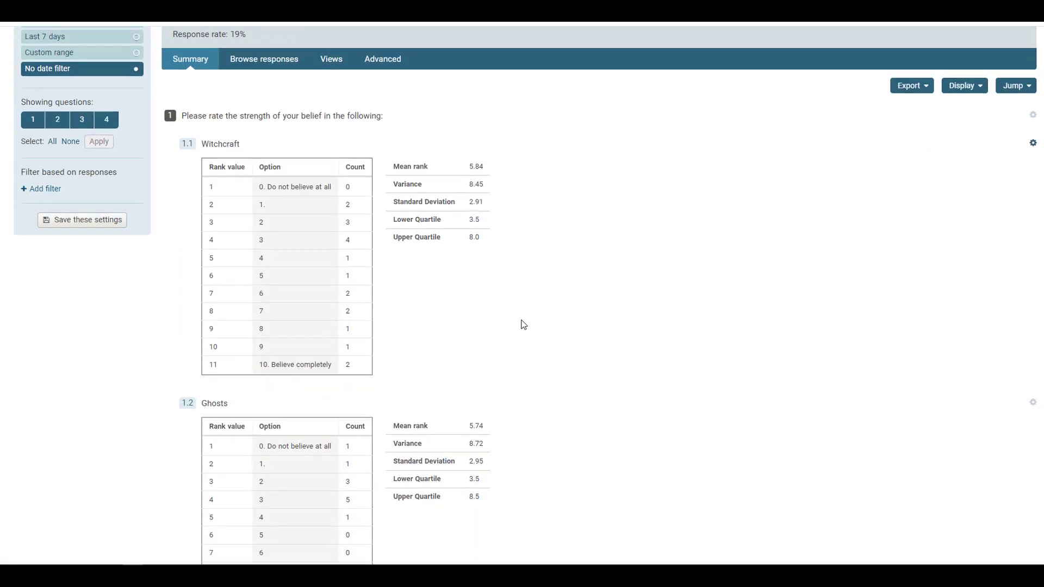
scroll(606, 347, up, 5)
click(968, 255)
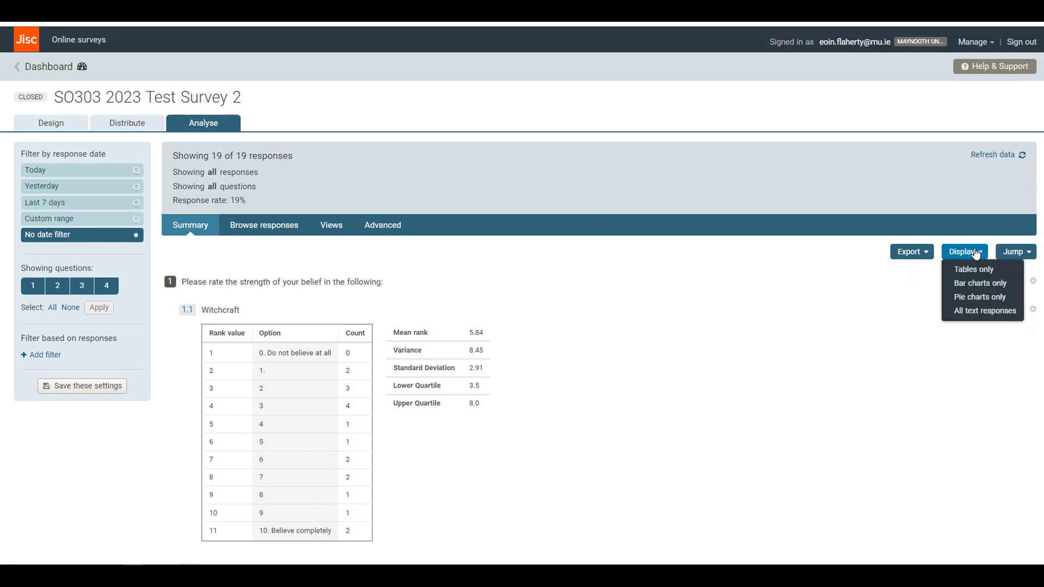
click(953, 270)
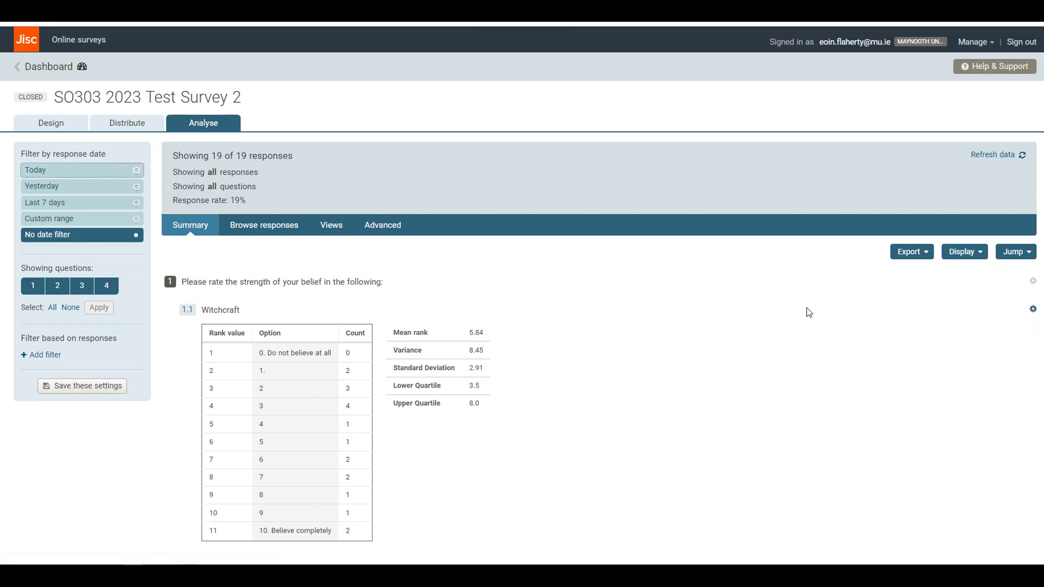
Display the summary results as bar charts only, then switch back to tables only.
click(975, 254)
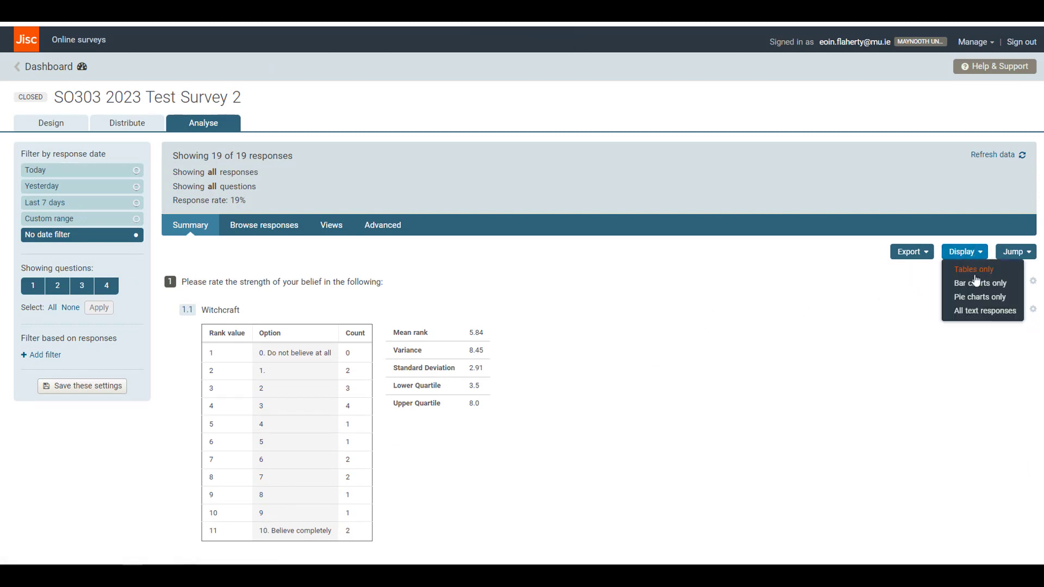
click(976, 284)
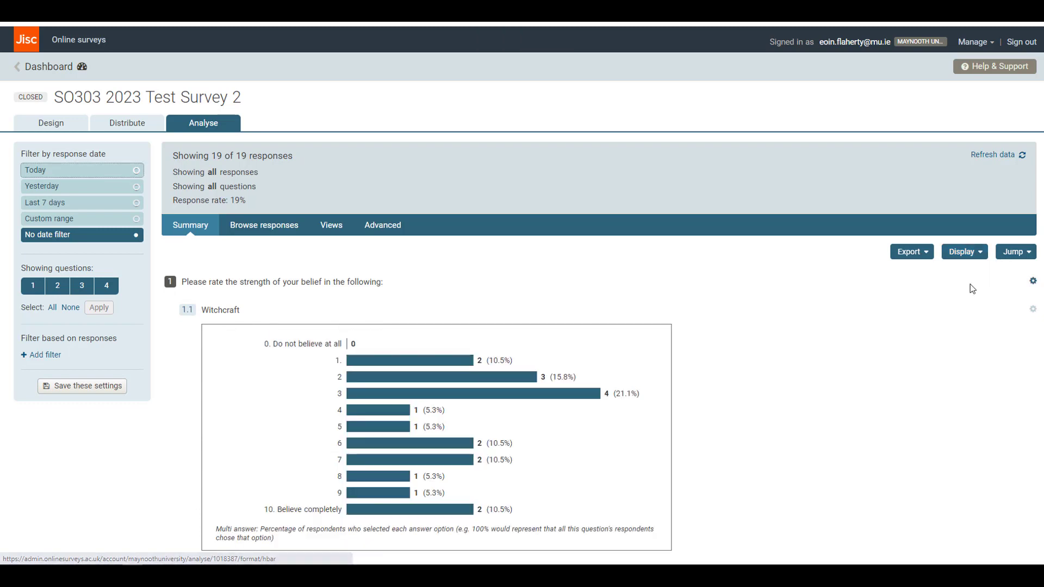
scroll(783, 345, down, 1)
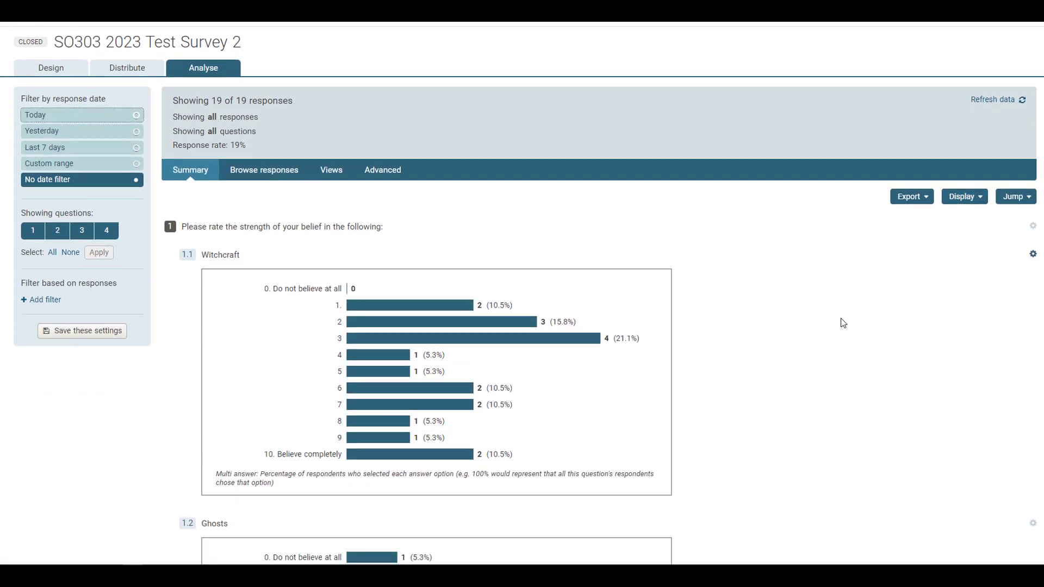
click(973, 202)
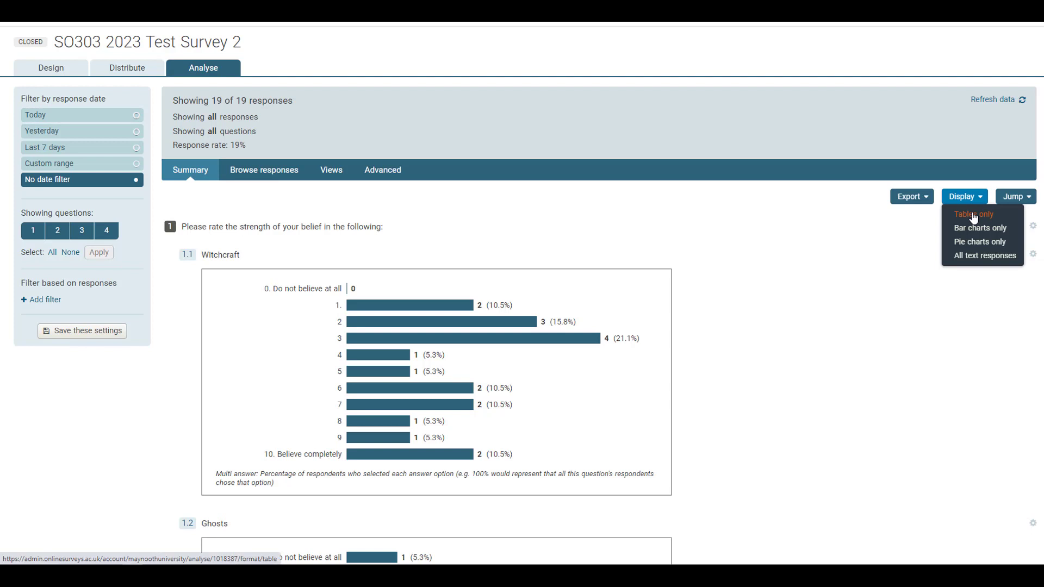
click(973, 214)
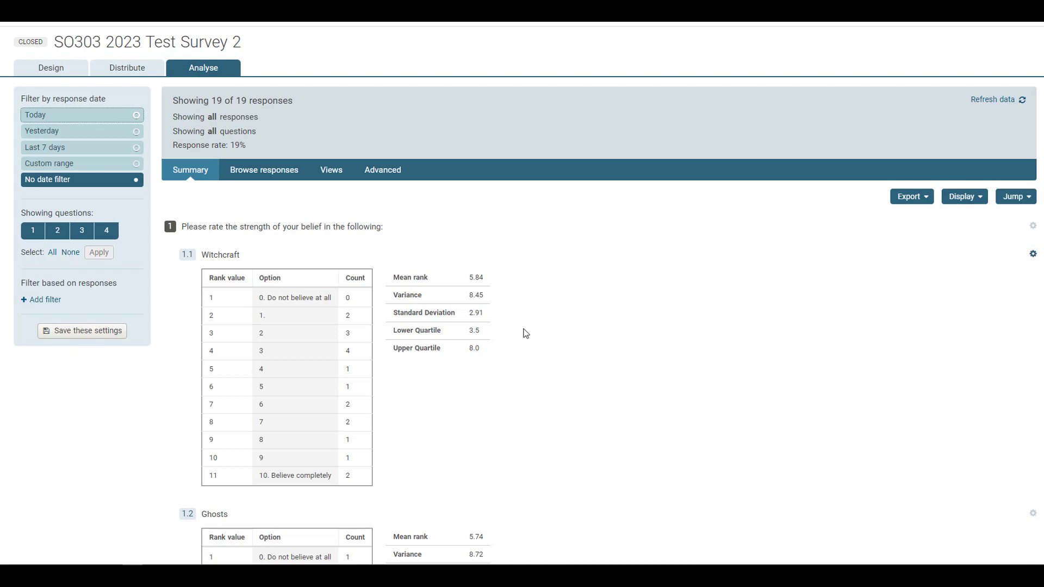
Start a cross tabulation with question 4 on gender as rows and question 2.1.a on tattoos and irresponsibility as columns.
click(394, 175)
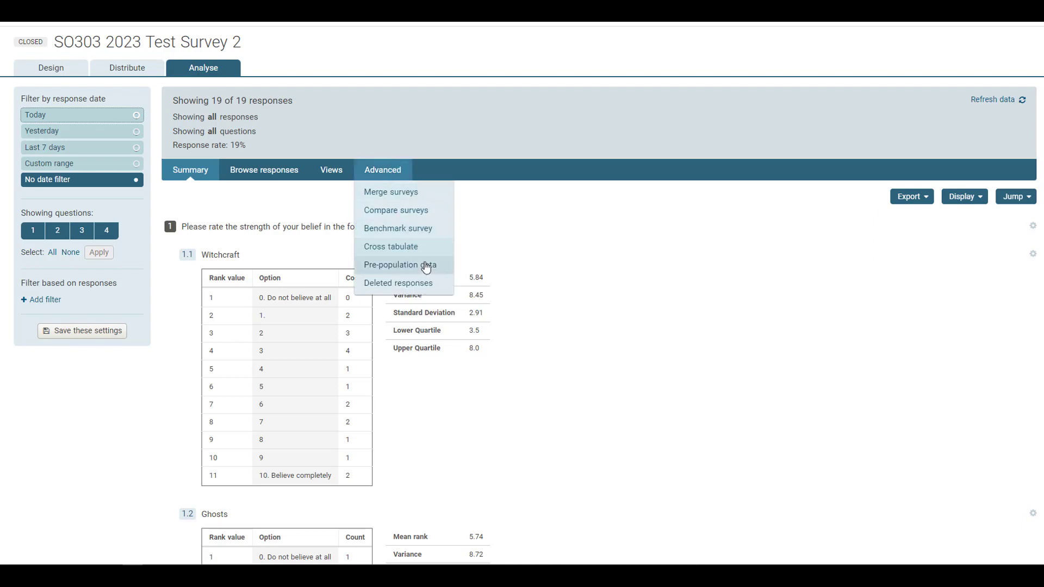
mouse_move(380, 174)
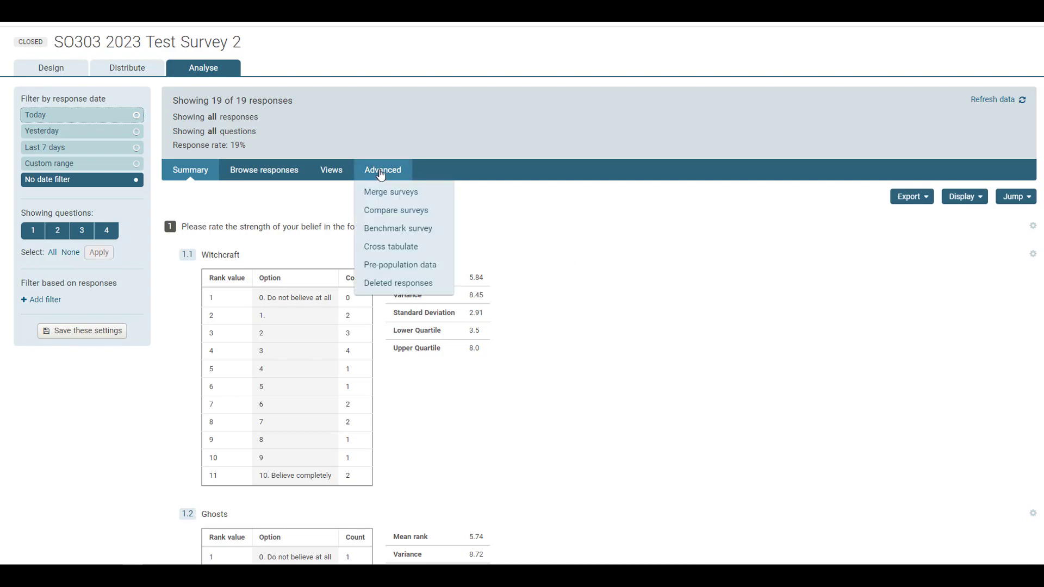
click(399, 248)
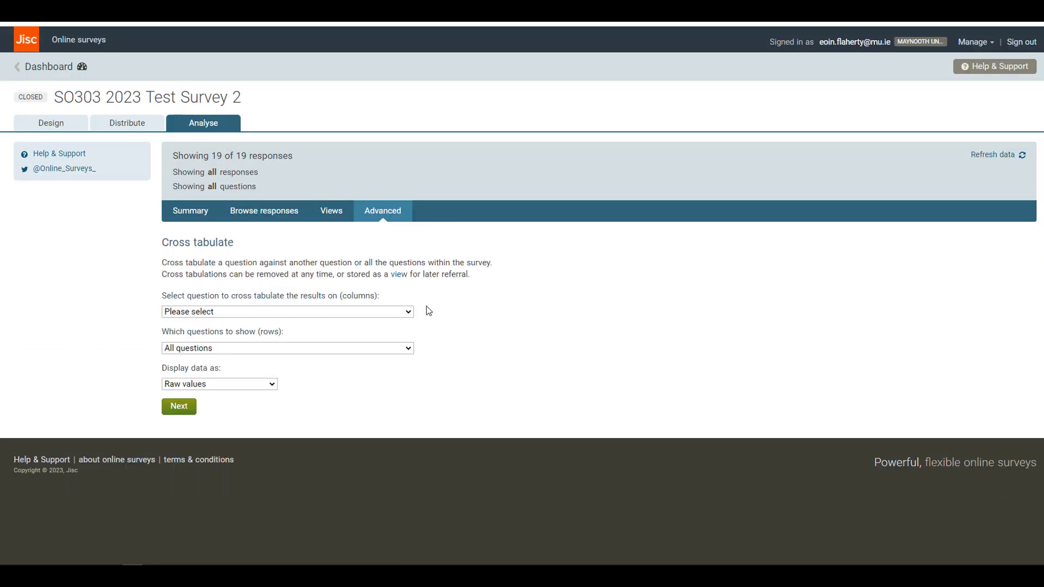
click(411, 352)
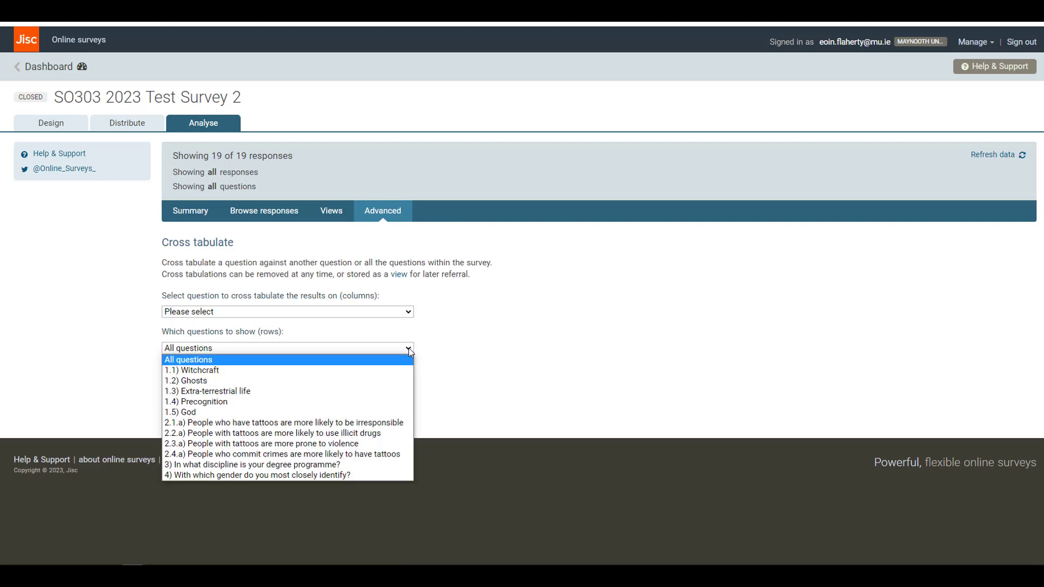
click(298, 477)
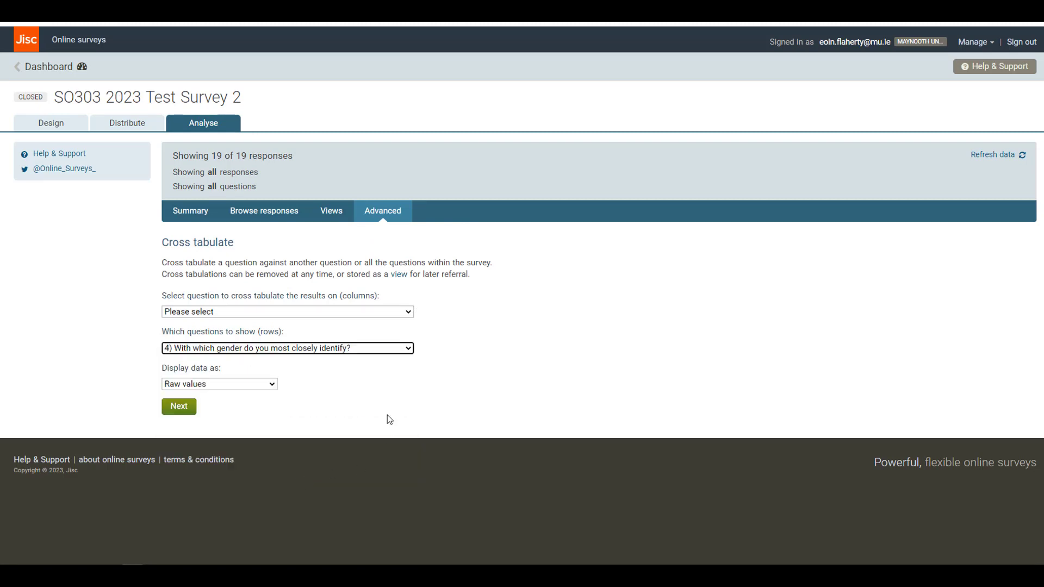
click(409, 312)
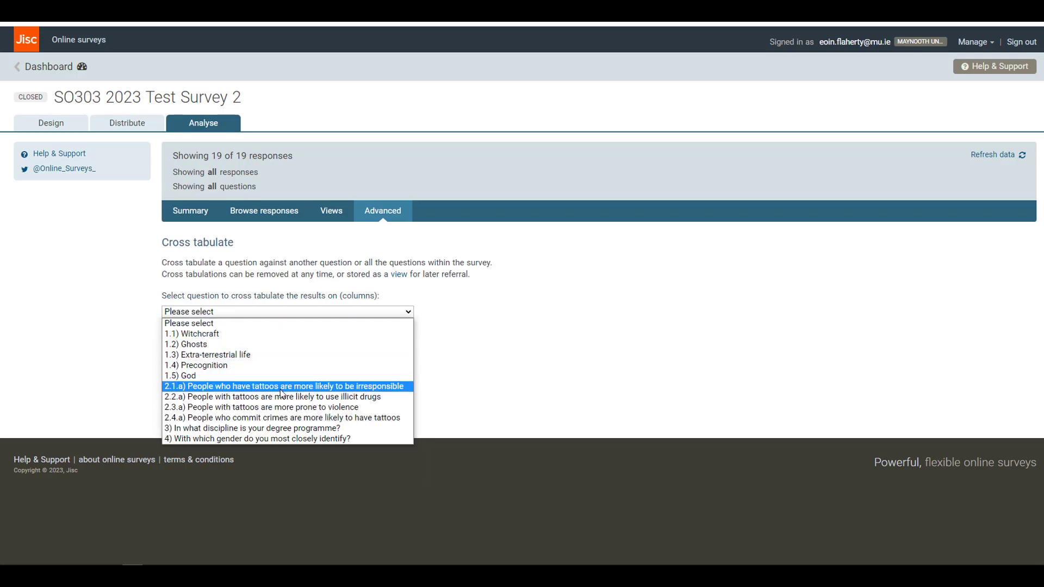
click(284, 387)
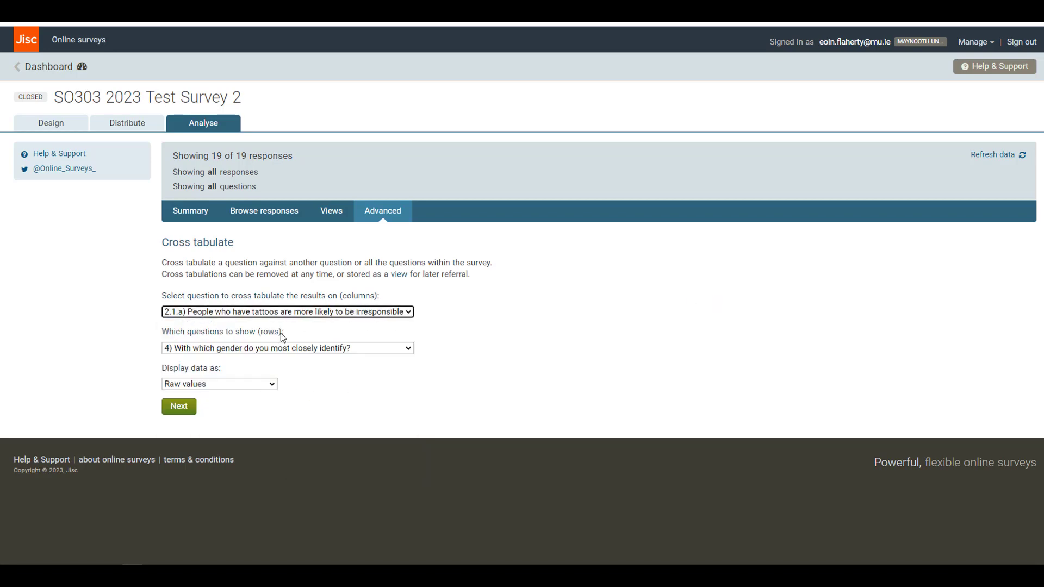
Set the cross tabulation to display data as Percentage of row and create the table.
click(272, 384)
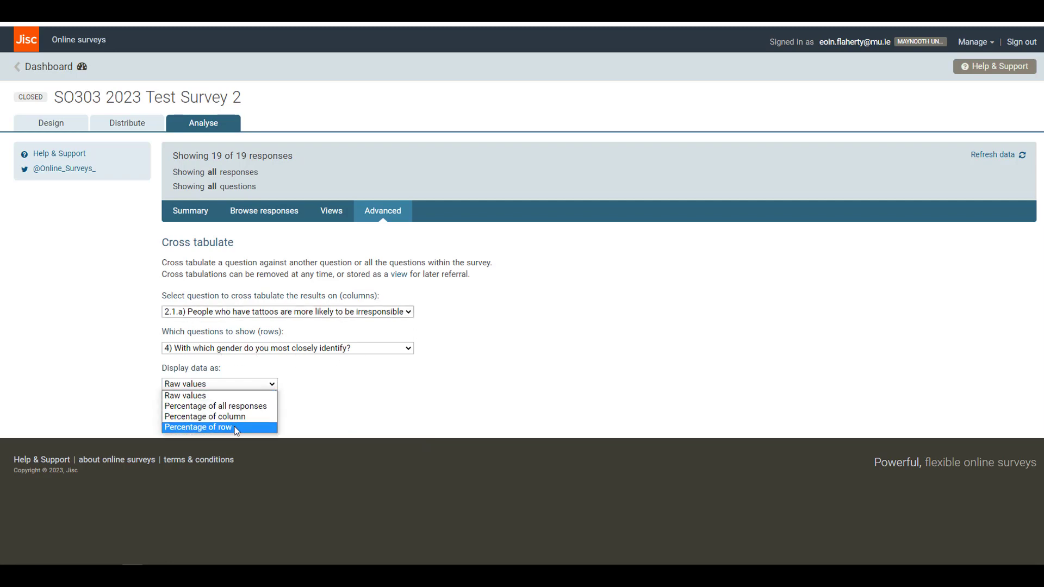
click(236, 427)
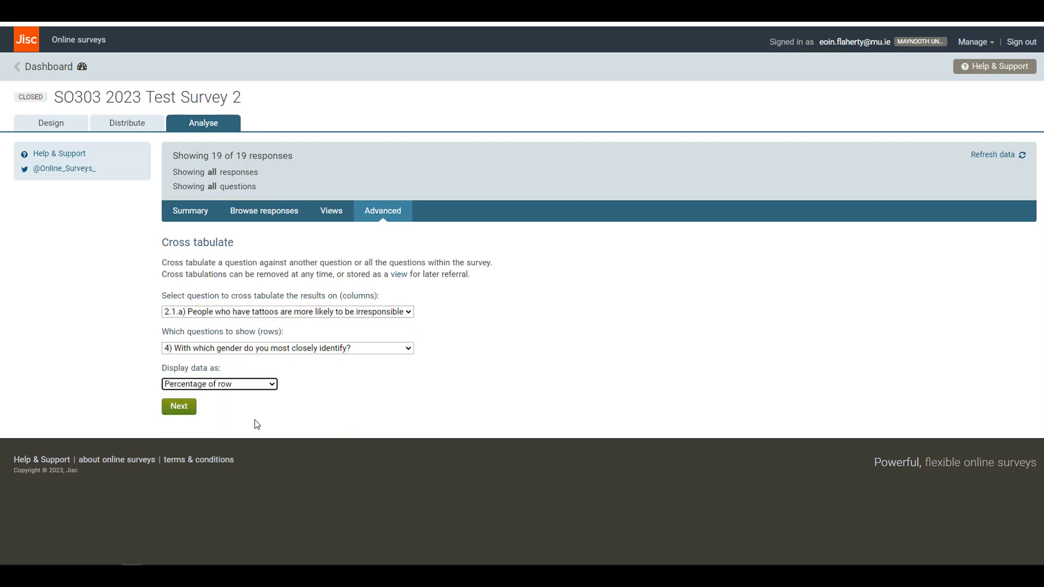
click(184, 411)
scroll(408, 384, down, 2)
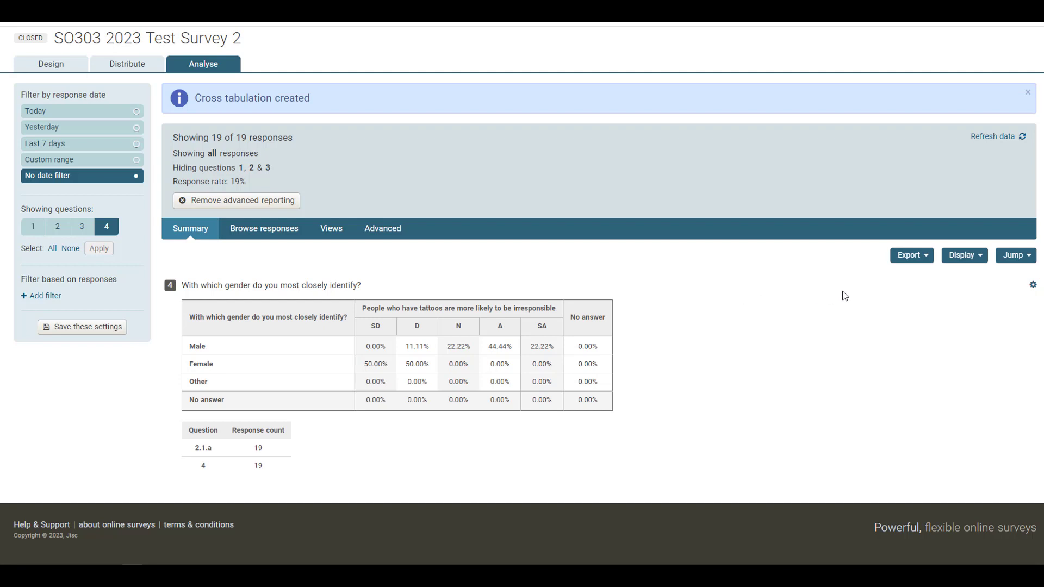
Open the export options for the survey's response data and review the available file formats.
click(926, 259)
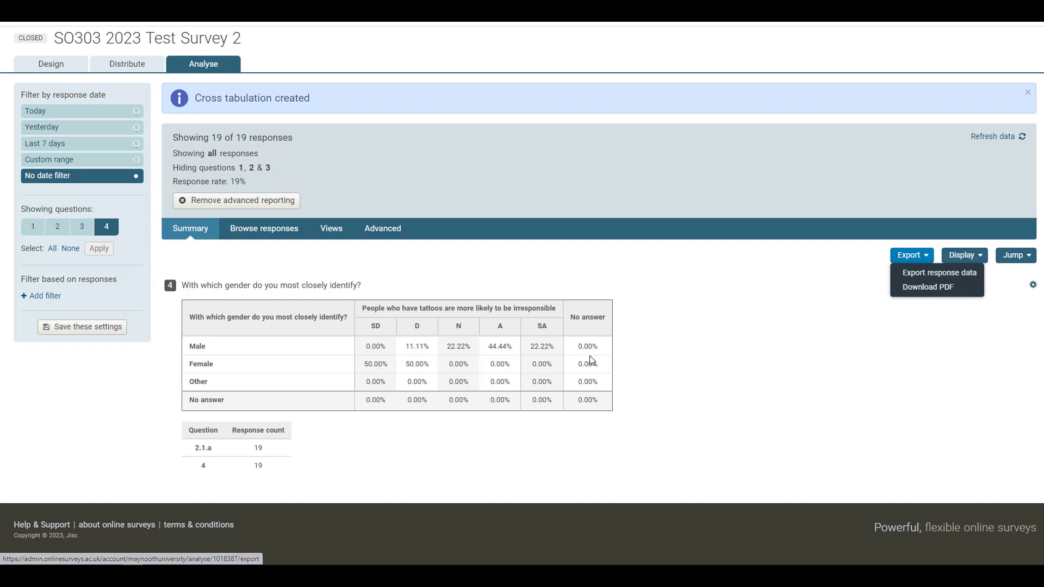
click(933, 273)
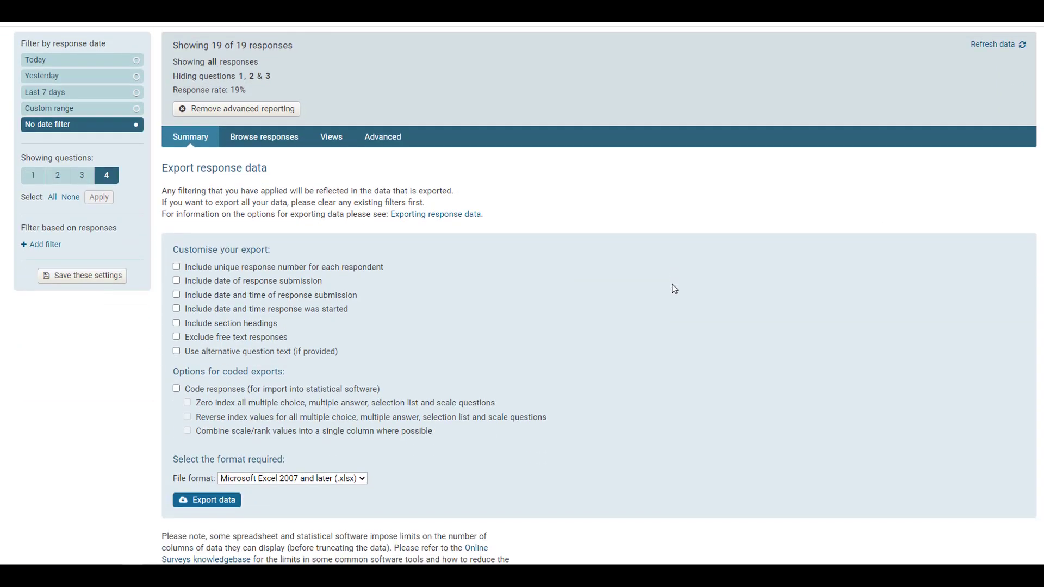
scroll(674, 288, down, 2)
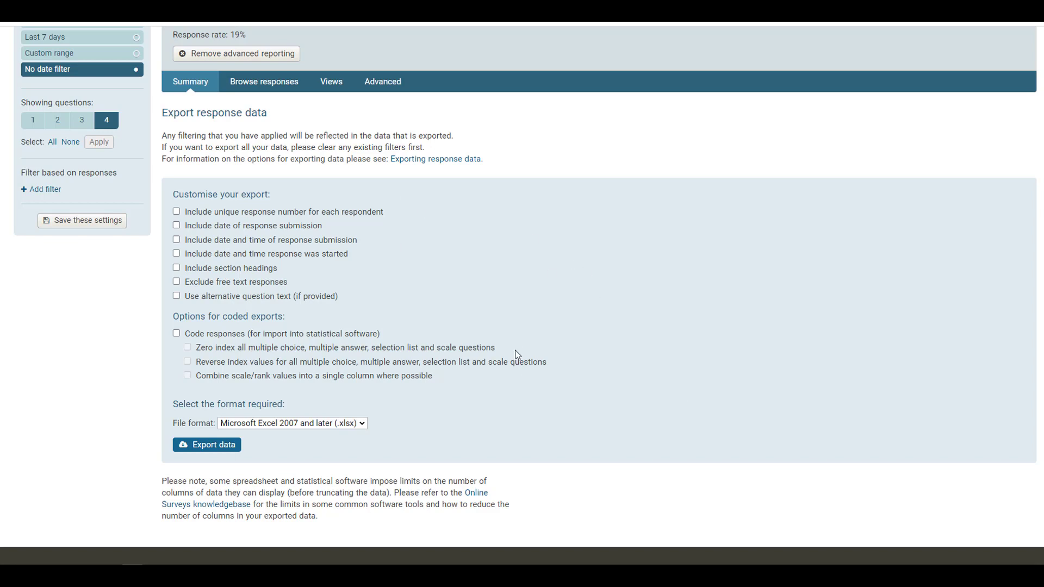
click(361, 425)
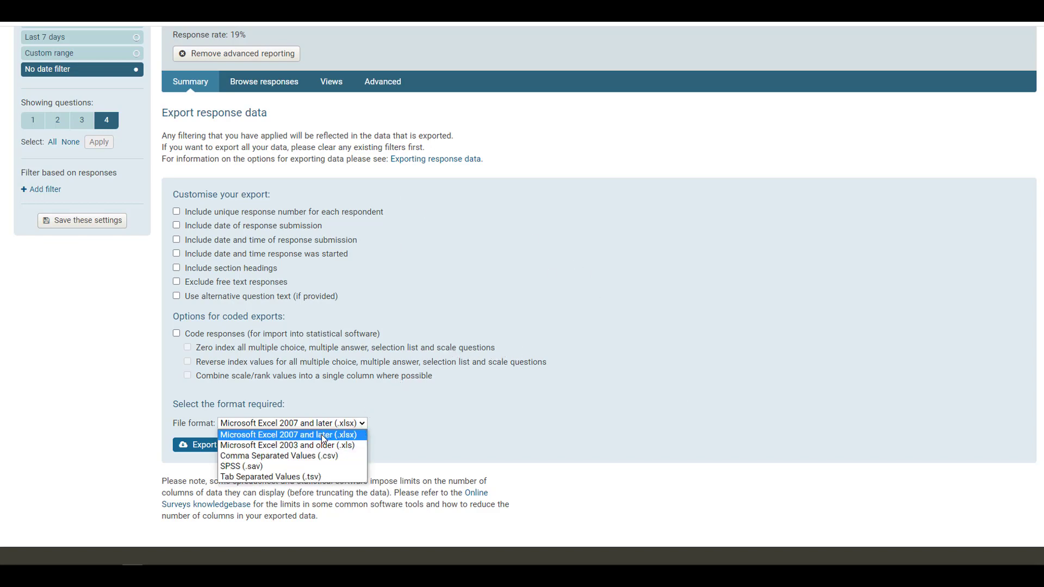
click(562, 424)
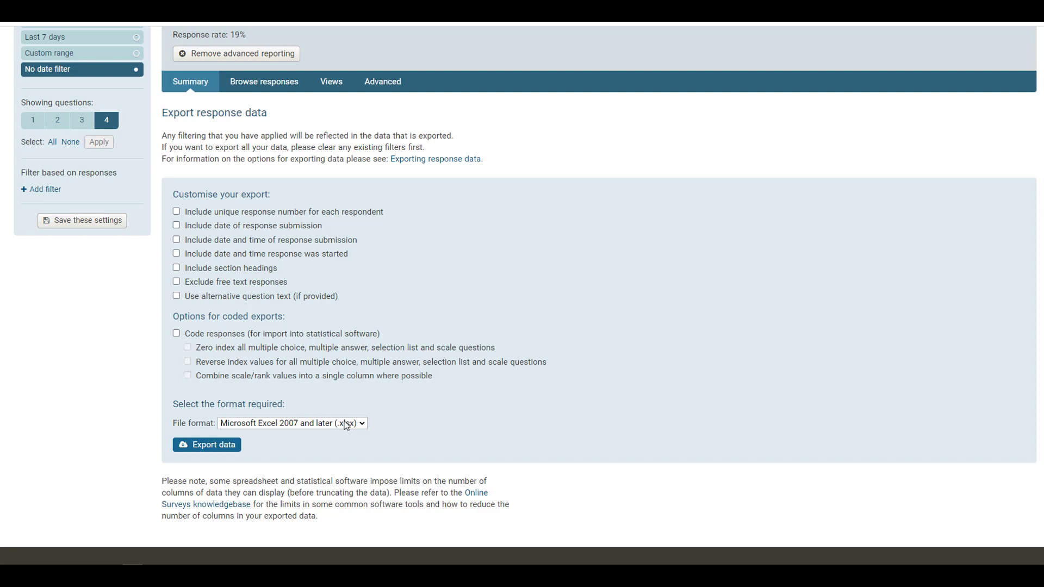
Set the export file format to SPSS (.sav) and export the response data.
click(360, 426)
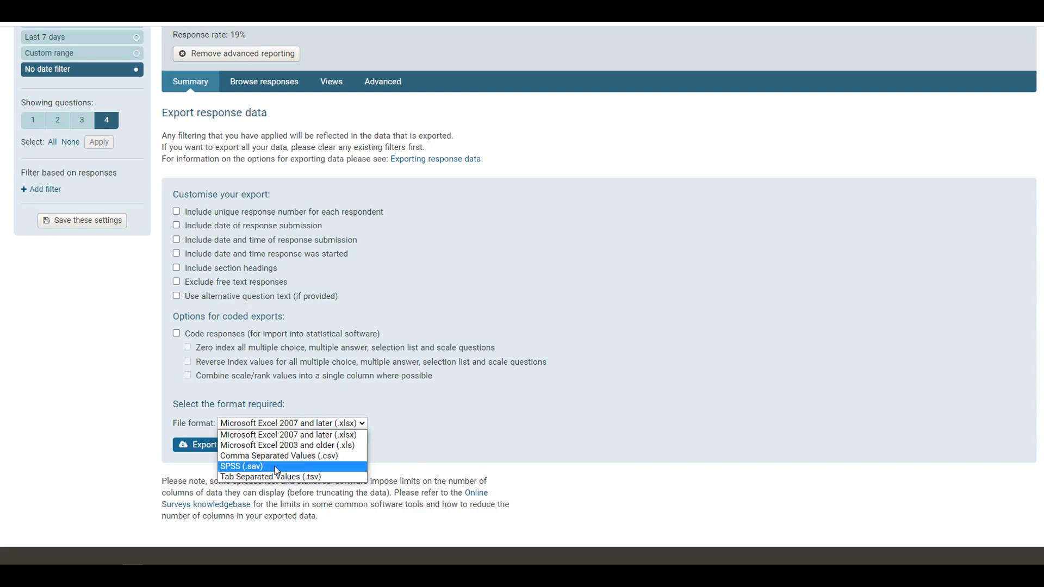
click(251, 467)
click(694, 377)
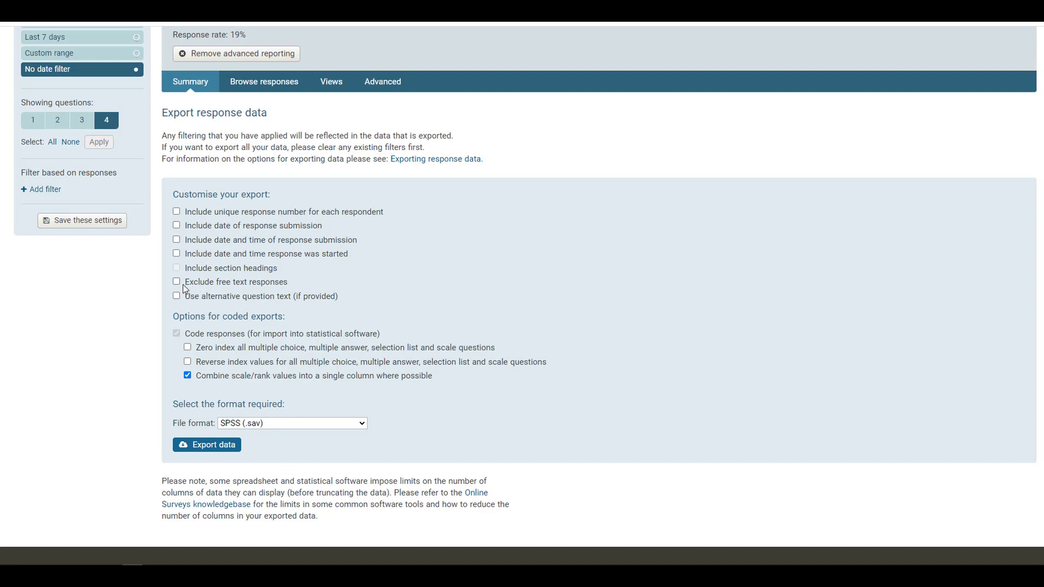
click(206, 449)
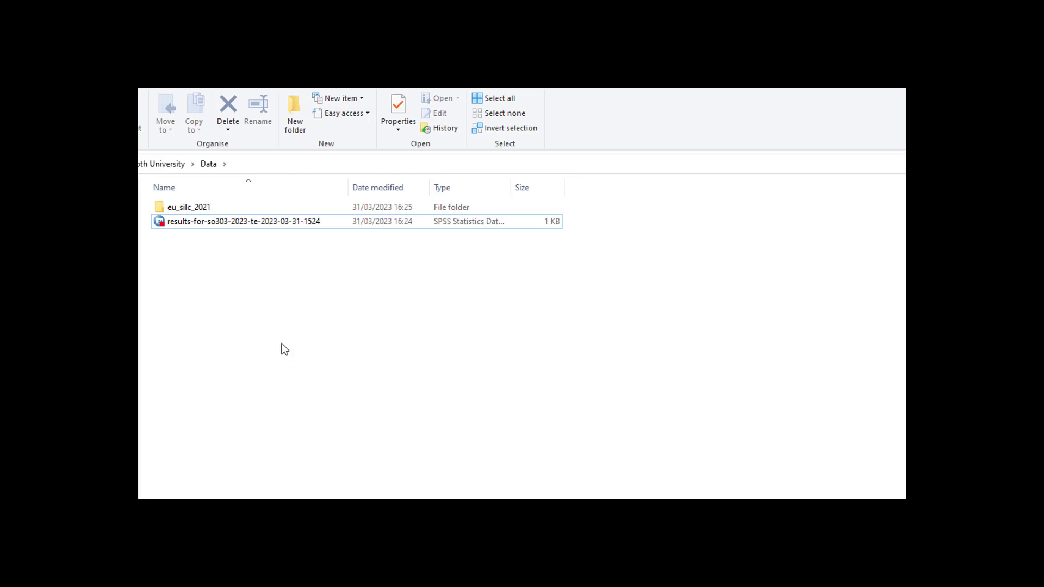
In File Explorer, rename the exported SPSS results file in the Data folder as so303_results_v1.
click(261, 225)
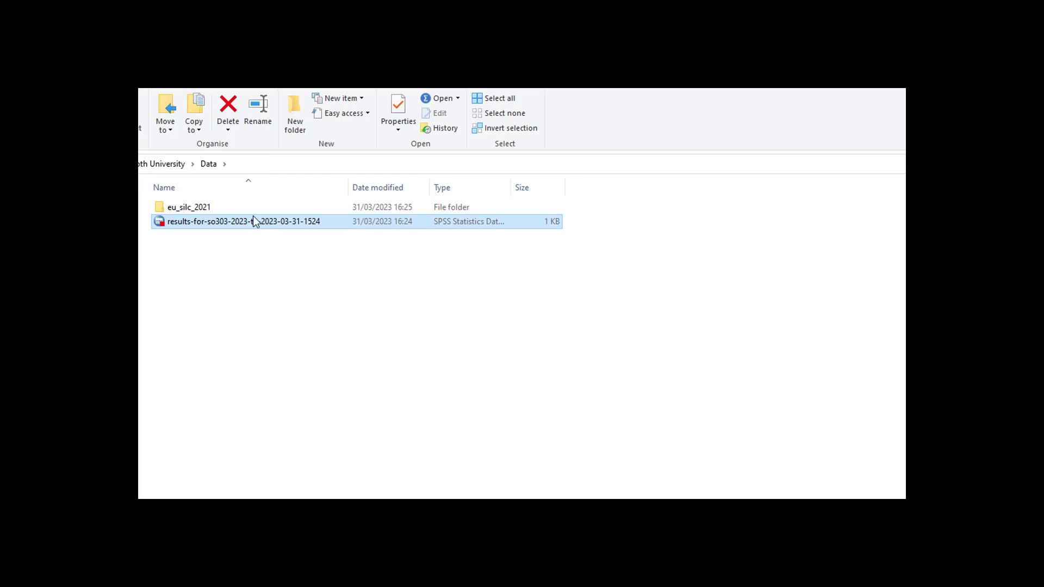
click(253, 220)
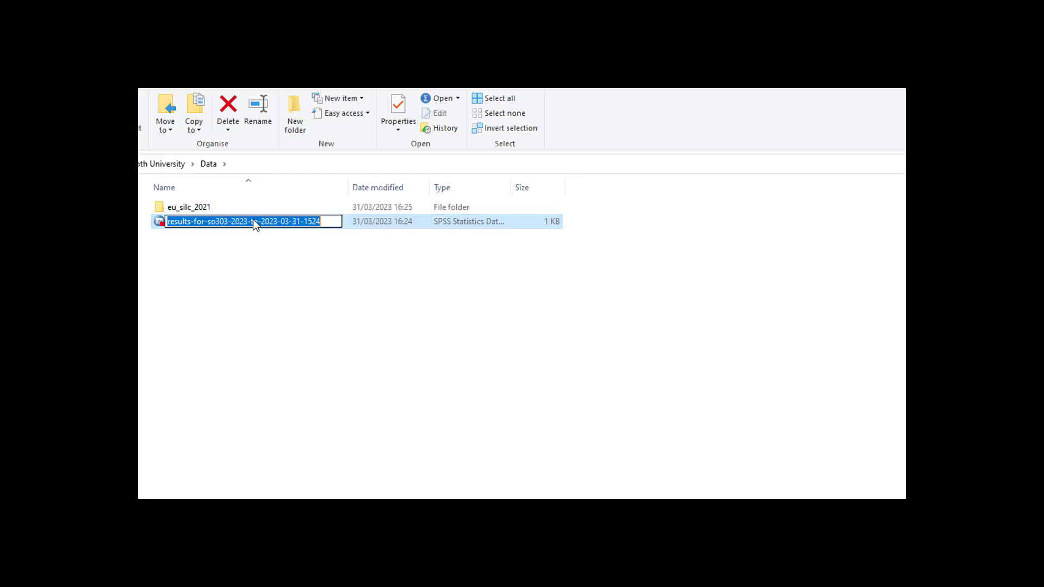
click(283, 266)
click(171, 221)
text(so)
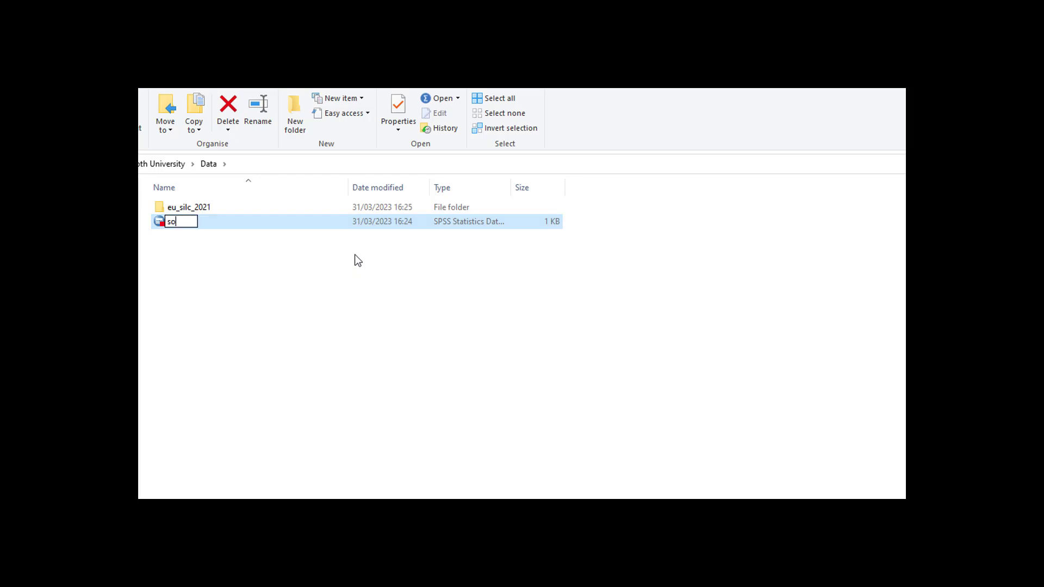
text(303_results))
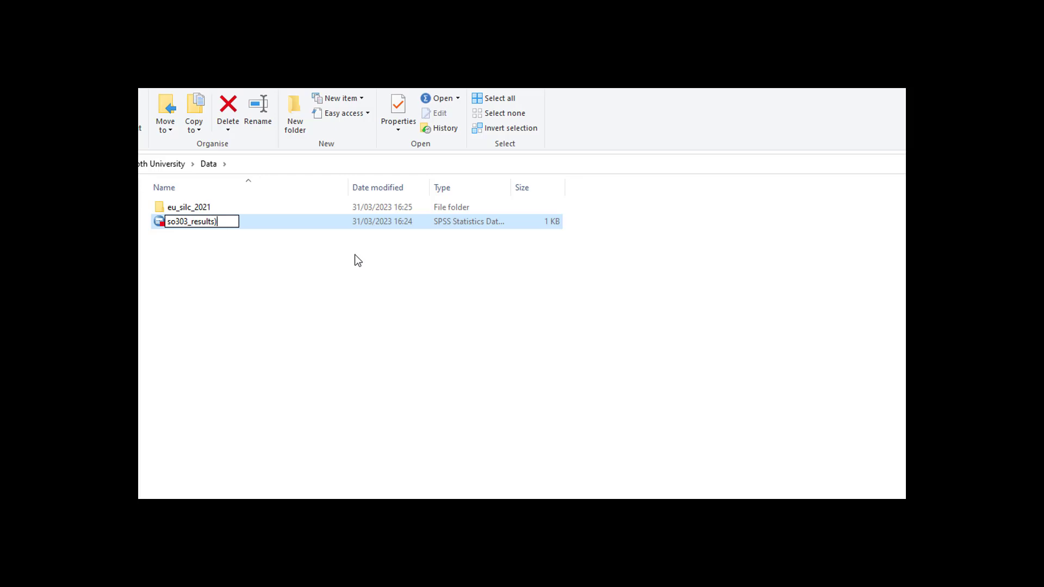
key(BackSpace)
text(_v1)
key(Return)
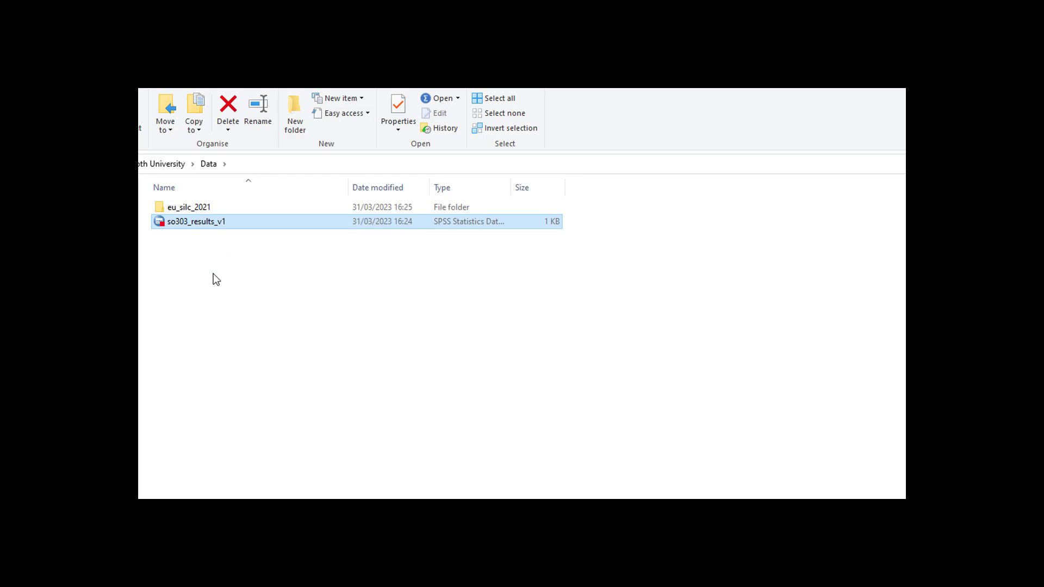
click(273, 279)
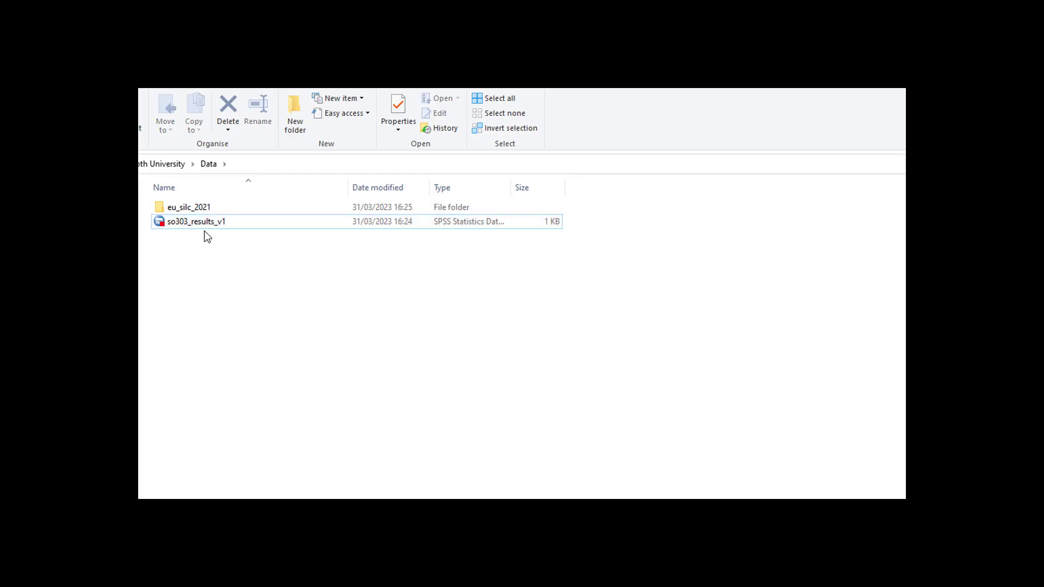